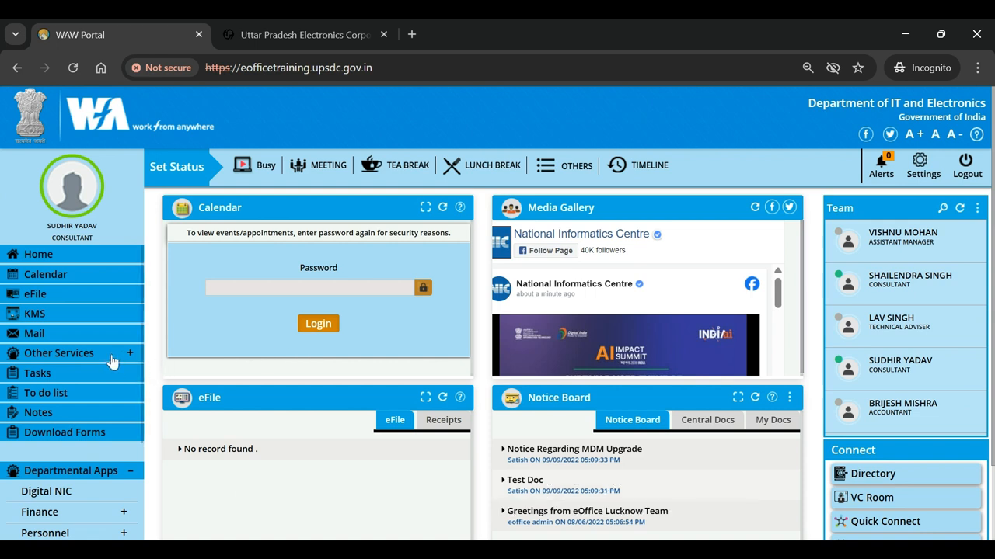
Step: Open PIMS from the other services, continuing to the site over the insecure connection, and open the Organogram's Org Structure search
{"action": "left_click", "coordinate": [111, 357]}
{"action": "left_click", "coordinate": [26, 404]}
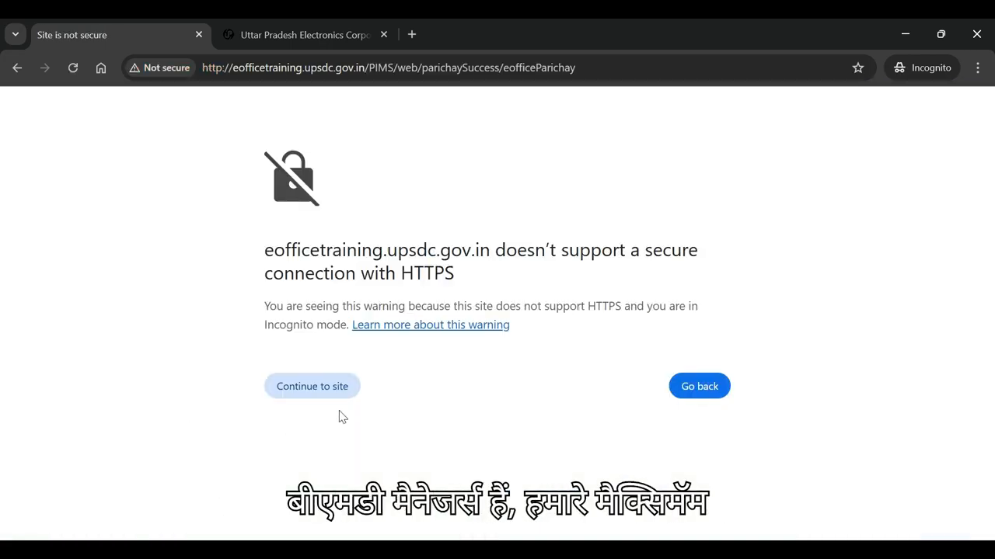
{"action": "left_click", "coordinate": [340, 384]}
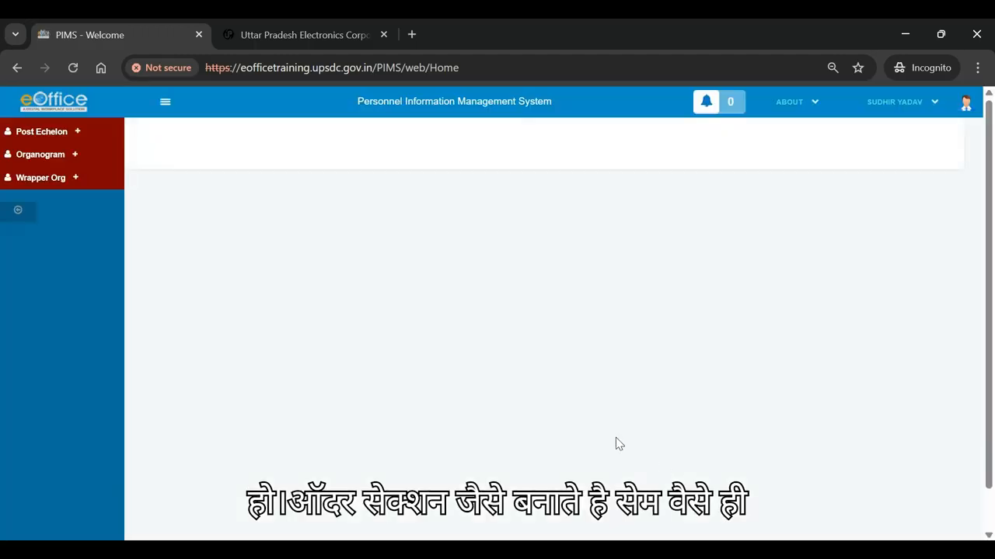
{"action": "left_click", "coordinate": [65, 158]}
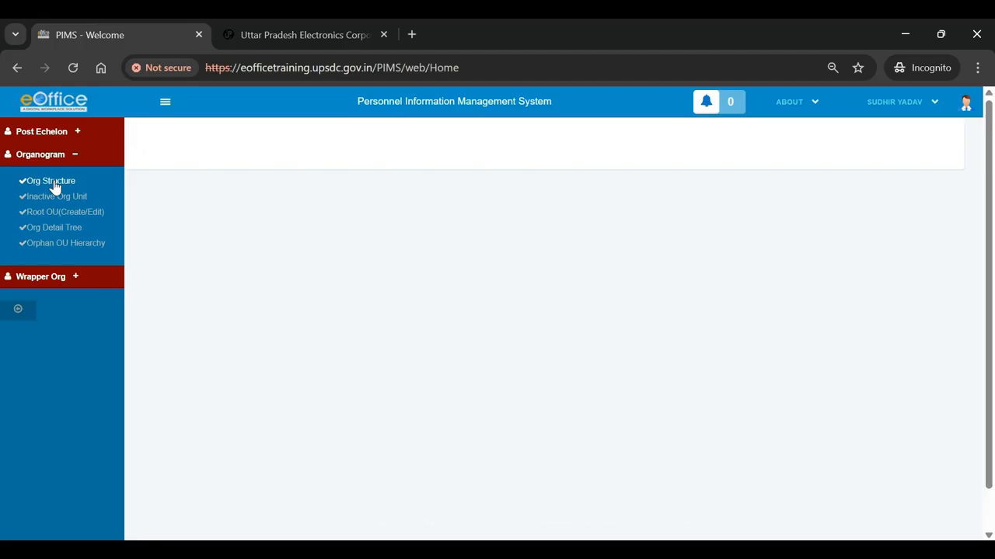
{"action": "left_click", "coordinate": [53, 183]}
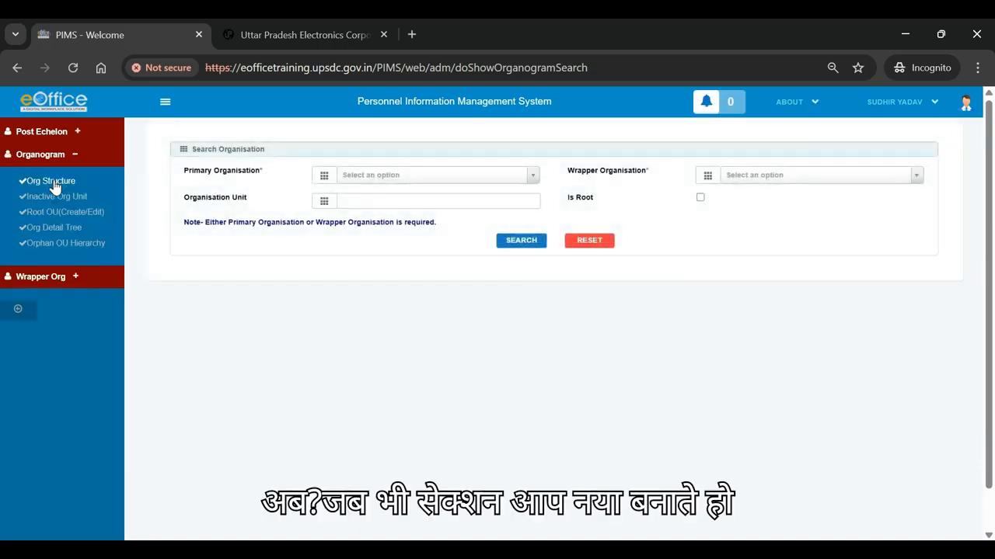
Step: Search the organisation structure with EOFFICE as Primary Organisation and UPLCUP as Wrapper Organisation
{"action": "left_click", "coordinate": [400, 177]}
{"action": "left_click", "coordinate": [372, 221]}
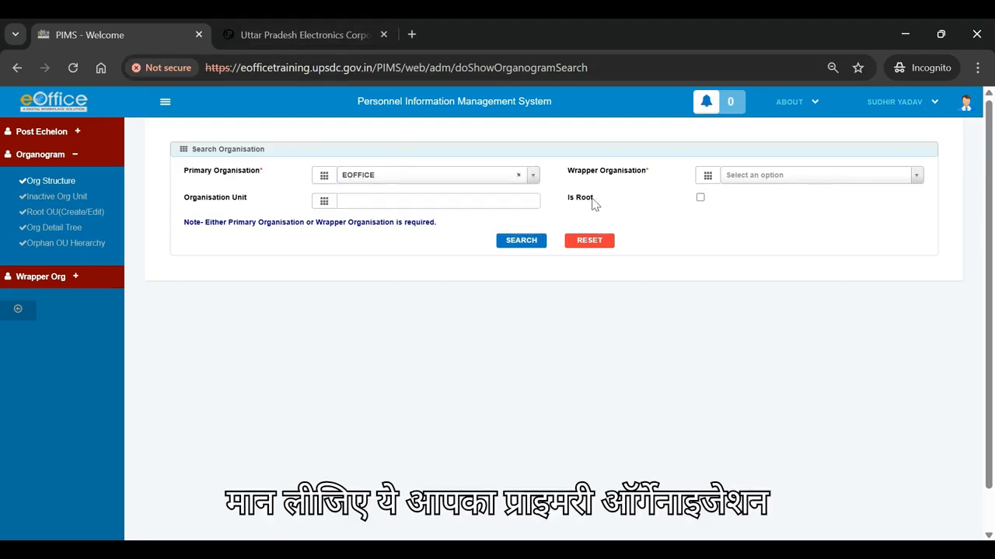
{"action": "left_click", "coordinate": [765, 175]}
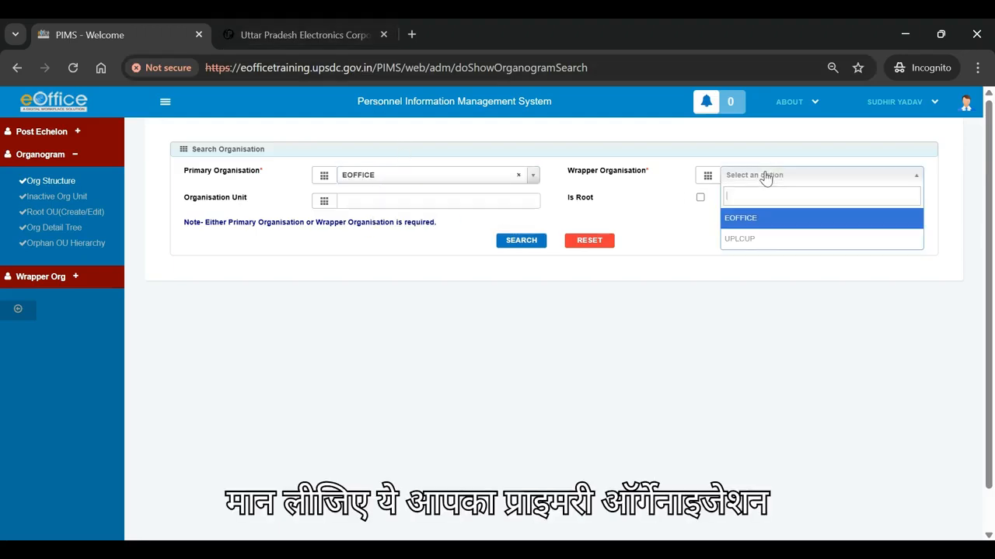
{"action": "left_click", "coordinate": [743, 240]}
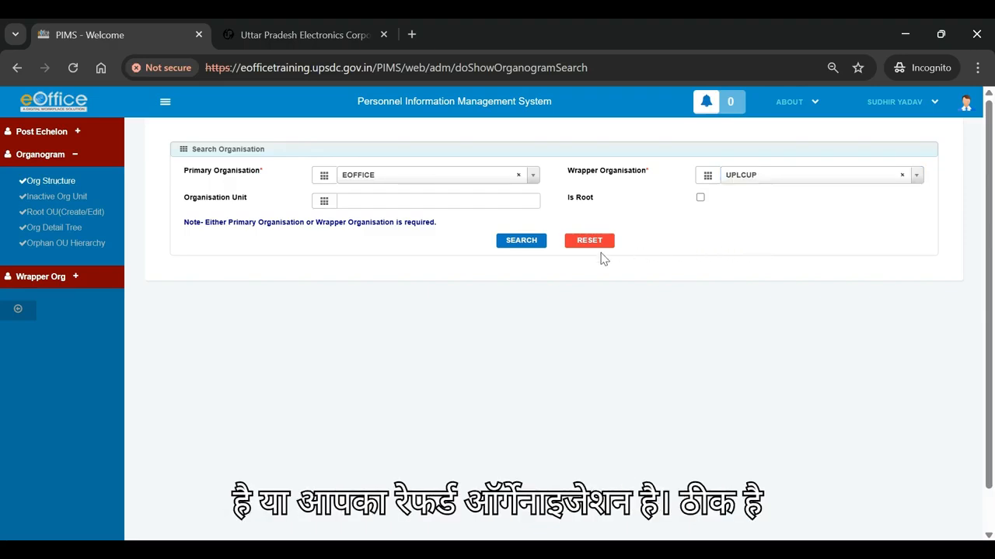
{"action": "left_click", "coordinate": [505, 245]}
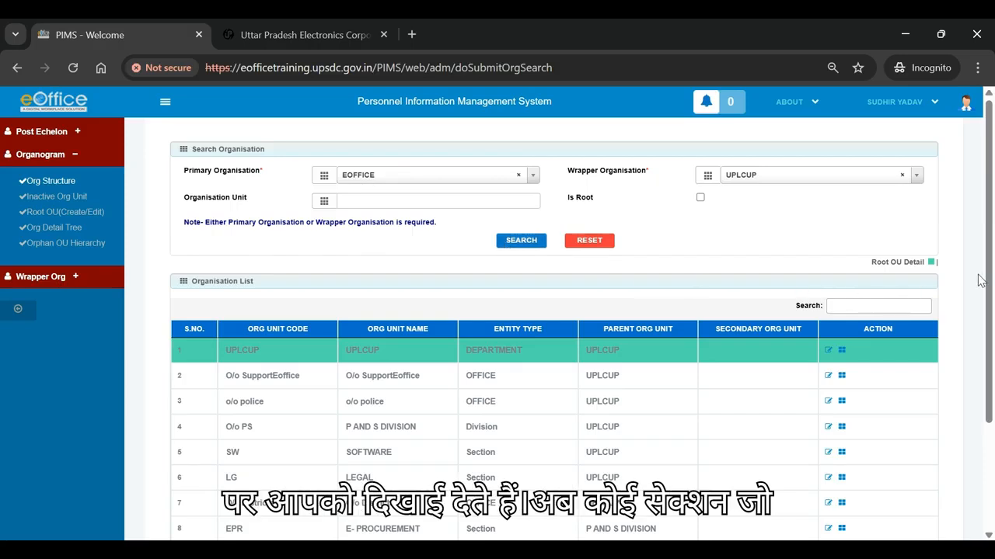
Step: Open the organogram of the O/o SupportEoffice unit and start creating a child unit under it
{"action": "scroll", "coordinate": [988, 270], "scroll_direction": "down", "scroll_amount": 2}
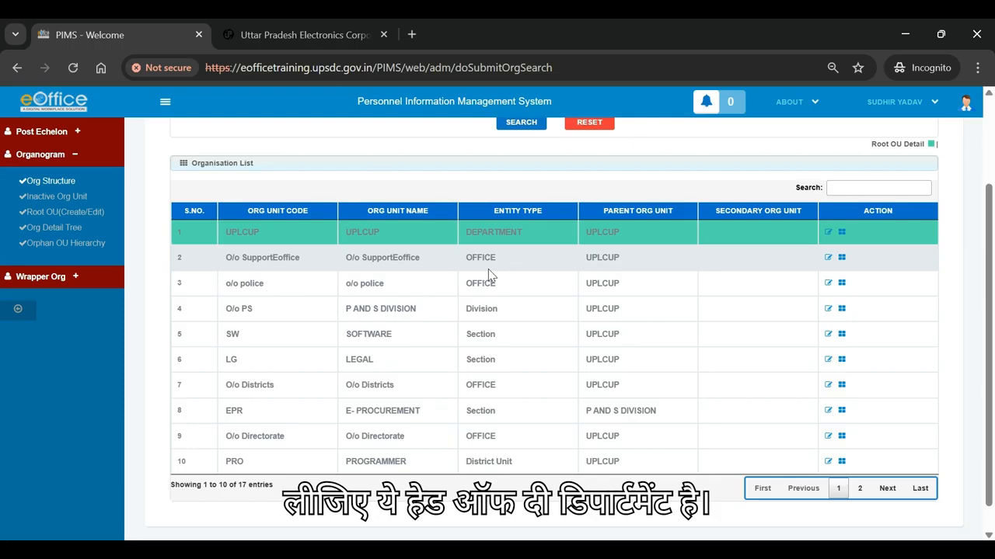
{"action": "left_click", "coordinate": [842, 258]}
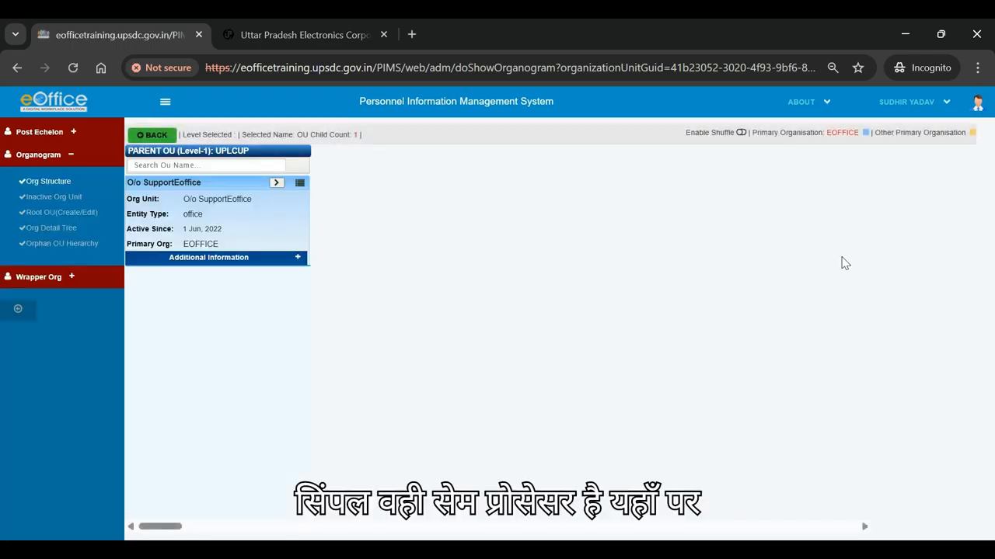
{"action": "left_click", "coordinate": [299, 182]}
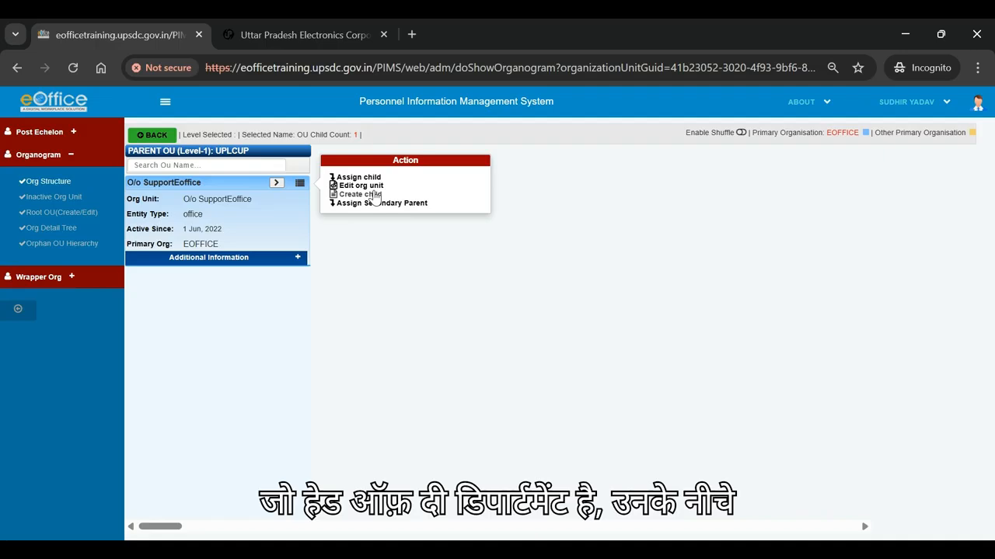
{"action": "left_click", "coordinate": [374, 195]}
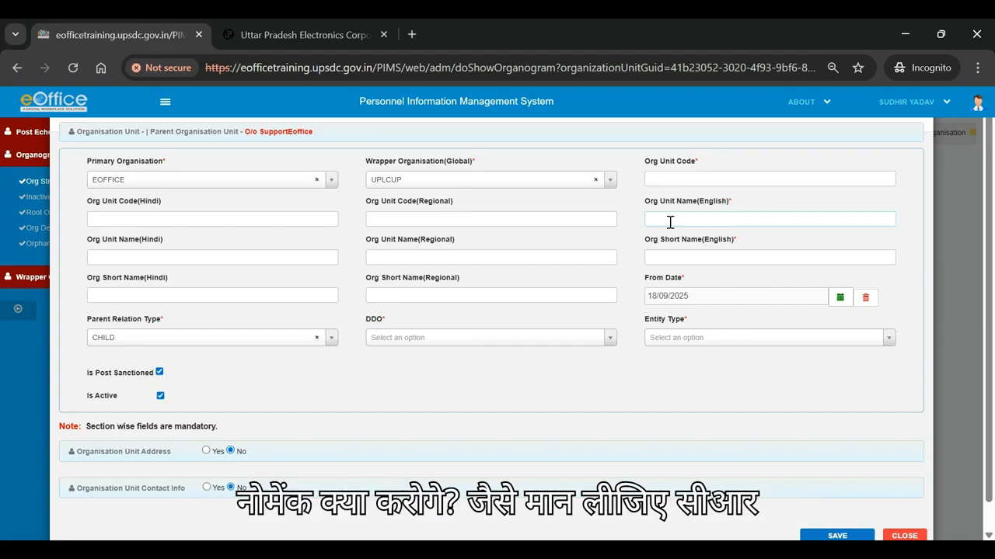
Step: Enter CRU-DIR-IRRIGATION-LKO as the child unit's Org Unit Name (English)
{"action": "type", "text": "CRU"}
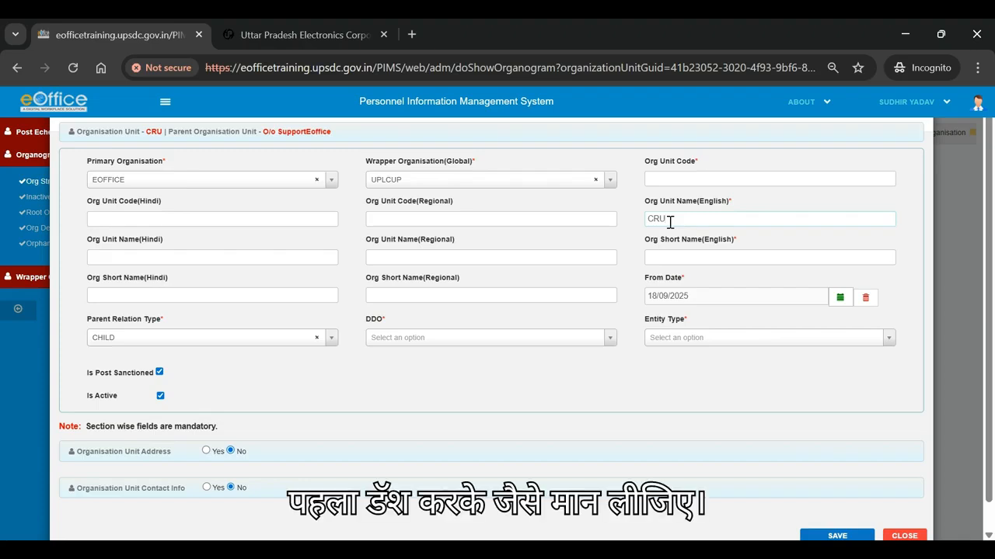
{"action": "type", "text": "-"}
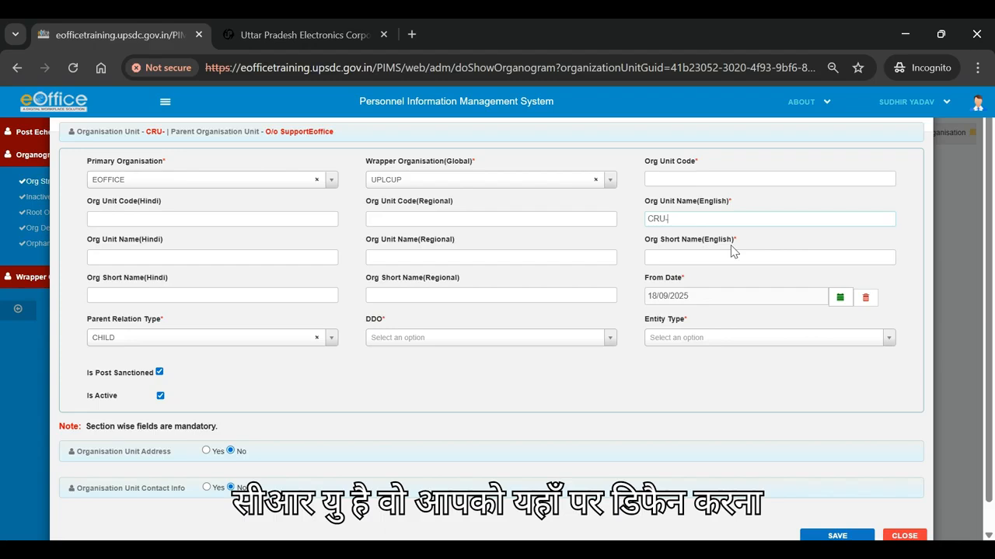
{"action": "type", "text": "DIR"}
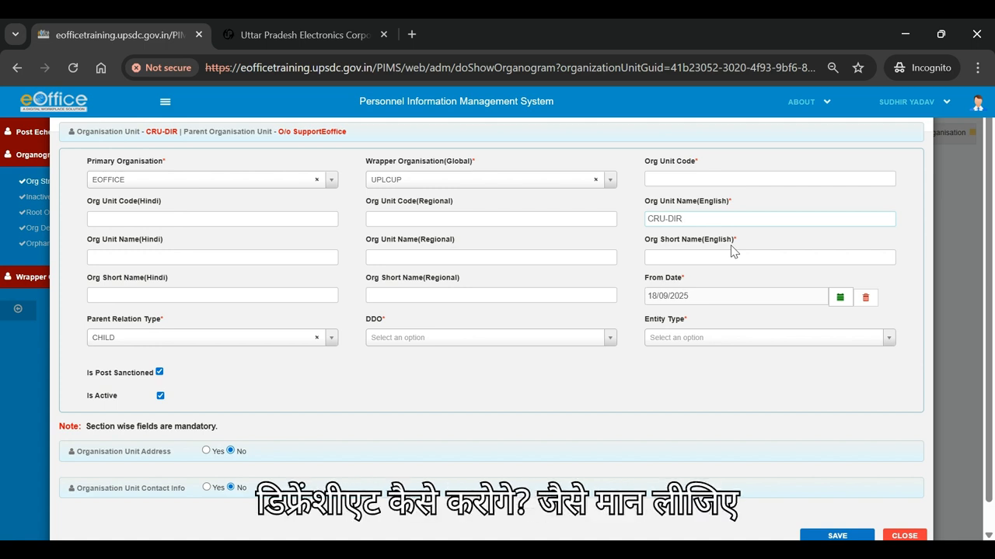
{"action": "type", "text": "-"}
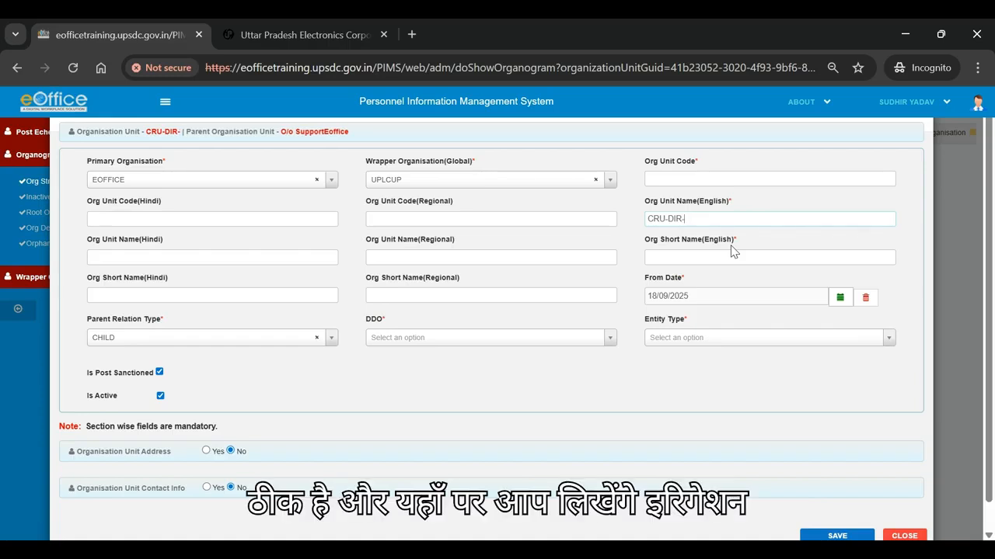
{"action": "type", "text": "IRR"}
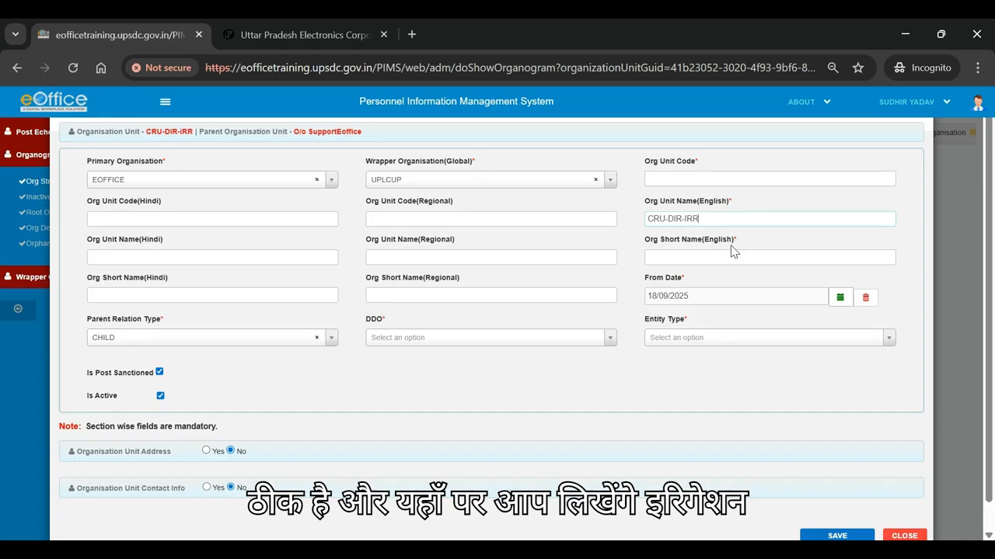
{"action": "type", "text": "IGATI"}
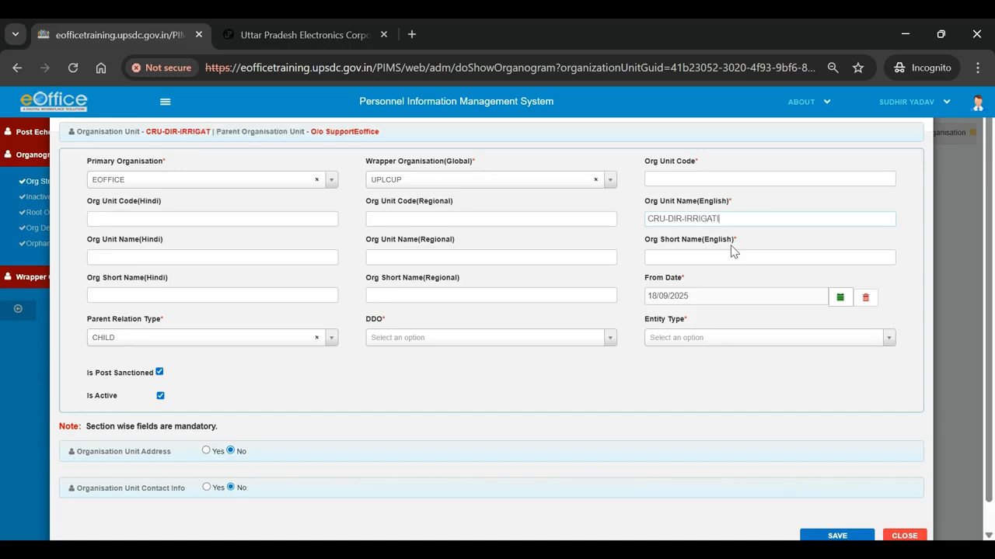
{"action": "type", "text": "ON"}
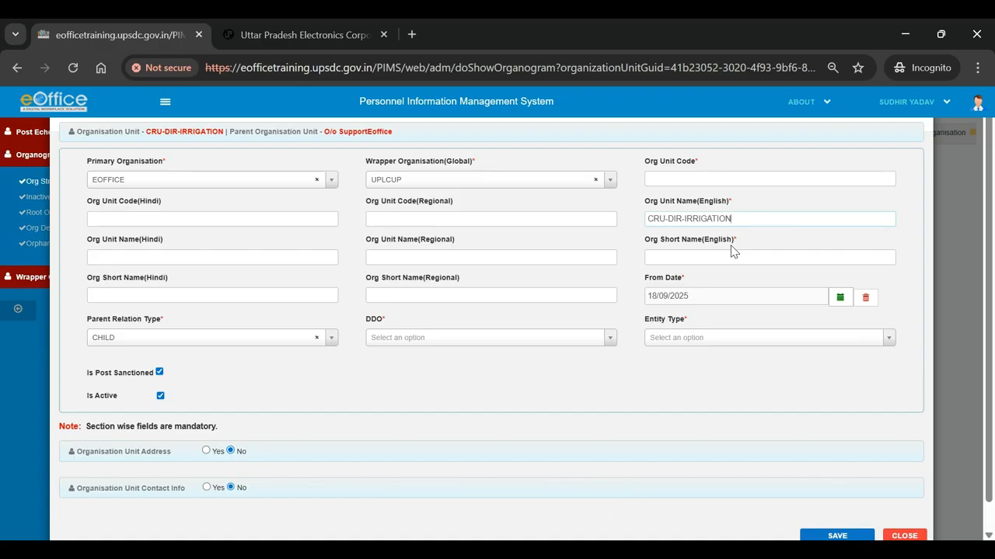
{"action": "type", "text": "-"}
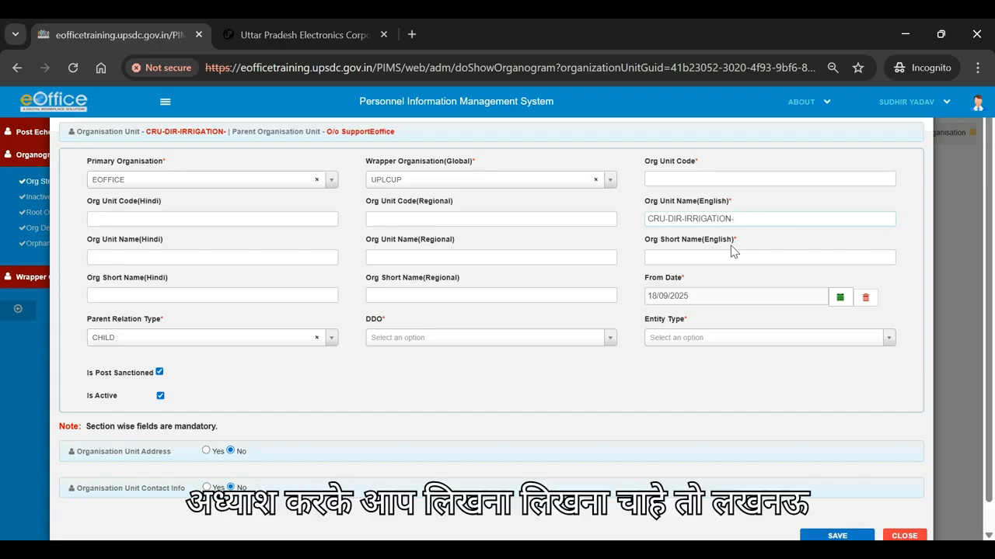
{"action": "type", "text": "LKO"}
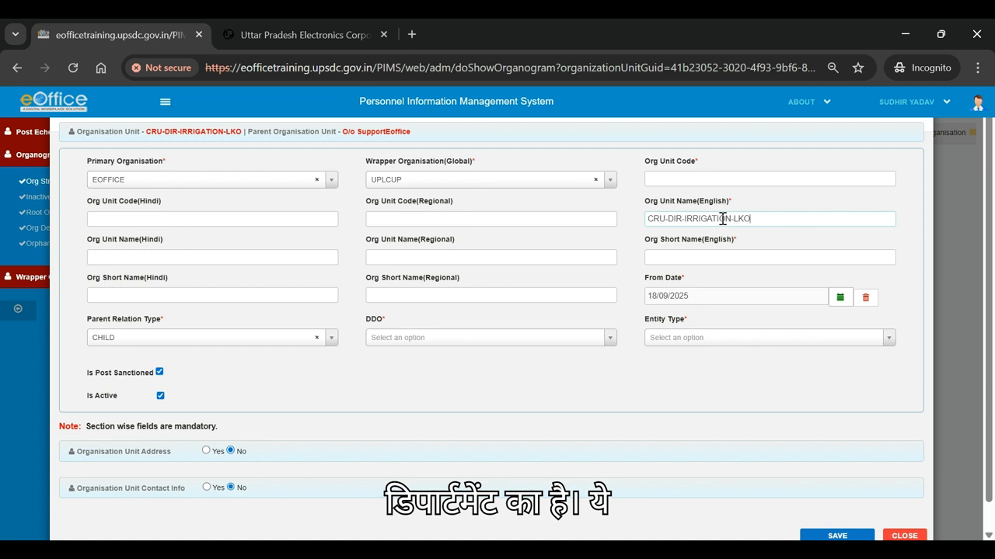
Step: Change the DIR part of the Org Unit Name (English) to DEV, making it CRU-DEV-IRRIGATION-LKO
{"action": "left_click_drag", "start_coordinate": [646, 218], "coordinate": [760, 219]}
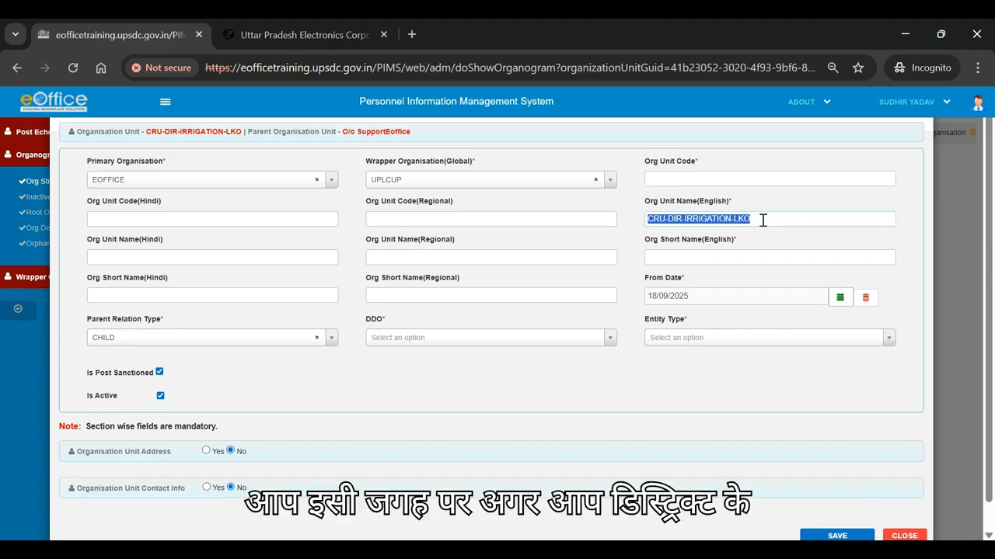
{"action": "left_click", "coordinate": [725, 222]}
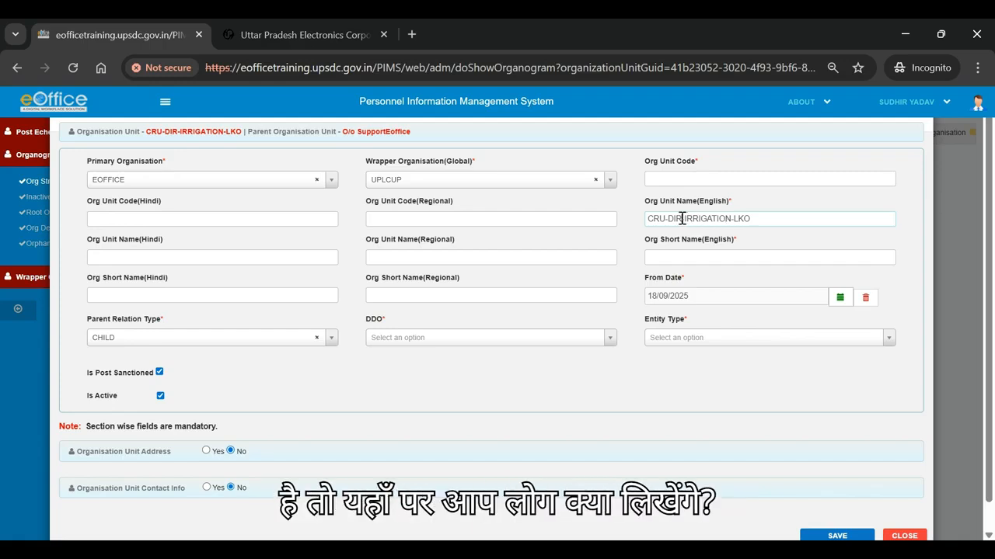
{"action": "key", "text": "BackSpace"}
{"action": "key", "text": "BackSpace"}
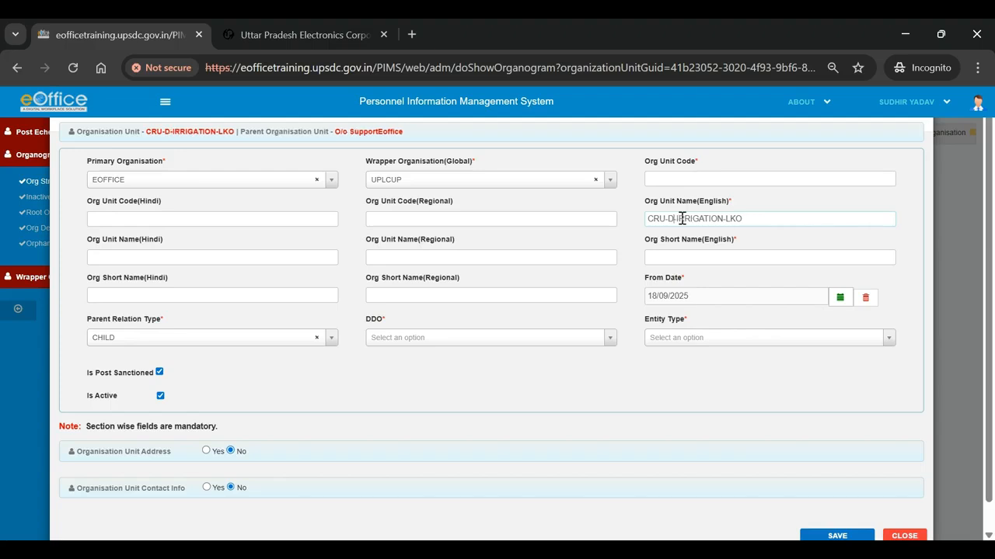
{"action": "type", "text": "E"}
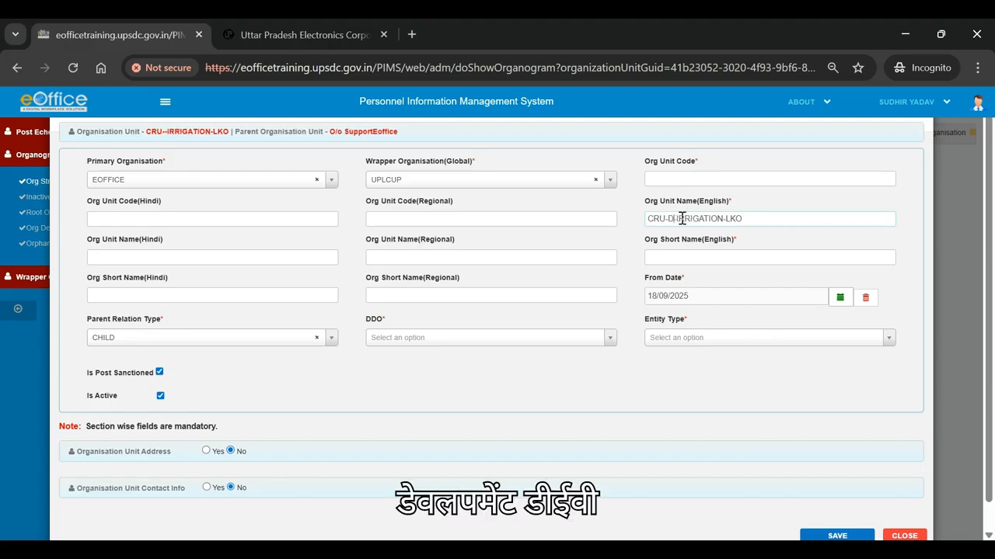
{"action": "type", "text": "V"}
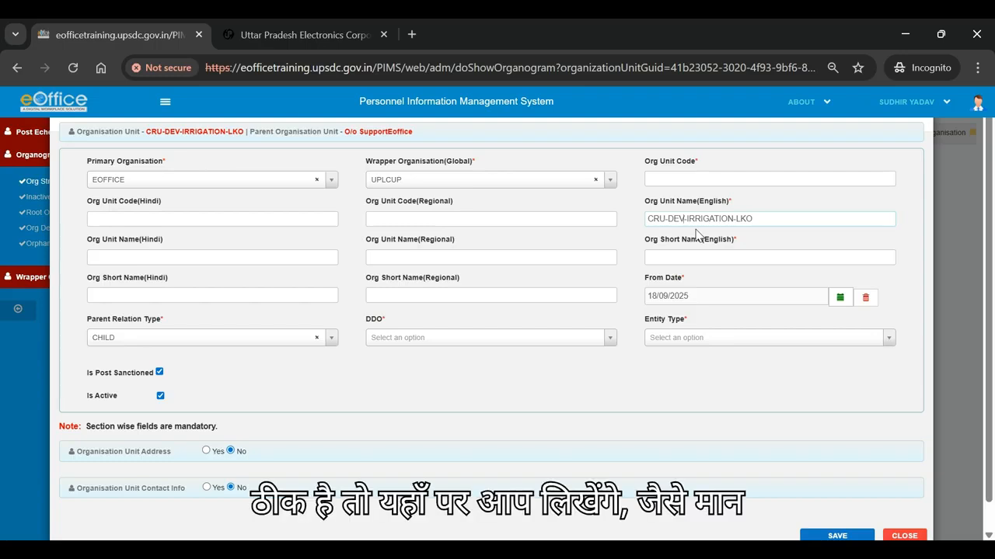
Step: Replace the LKO ending of the Org Unit Name (English) with SITAPUR
{"action": "key", "text": "BackSpace"}
{"action": "key", "text": "BackSpace"}
{"action": "key", "text": "BackSpace"}
{"action": "type", "text": "SITAPUR"}
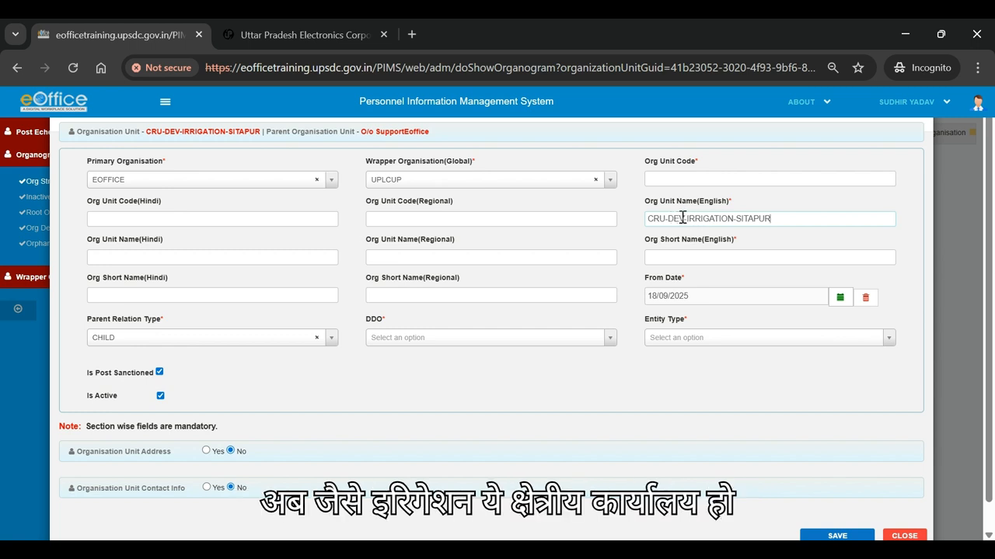
Step: Change the DEV part of the Org Unit Name (English) to DIV, keeping the SITAPUR ending
{"action": "key", "text": "BackSpace"}
{"action": "key", "text": "BackSpace"}
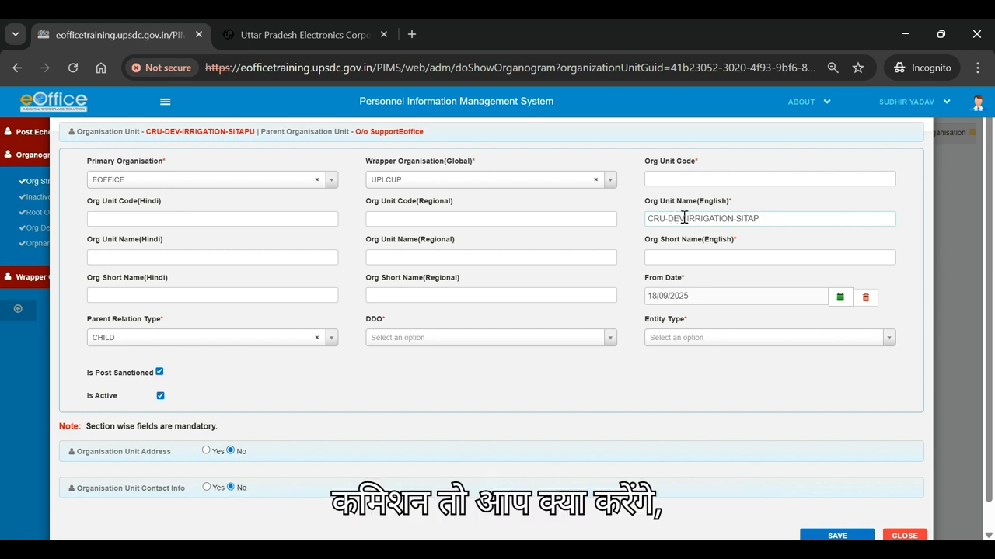
{"action": "type", "text": "UR"}
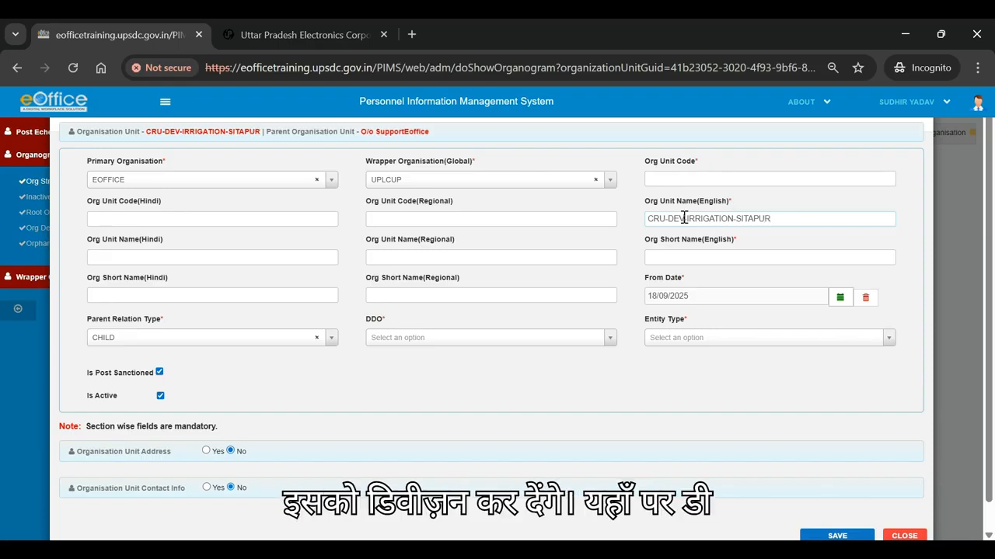
{"action": "key", "text": "BackSpace"}
{"action": "type", "text": "I"}
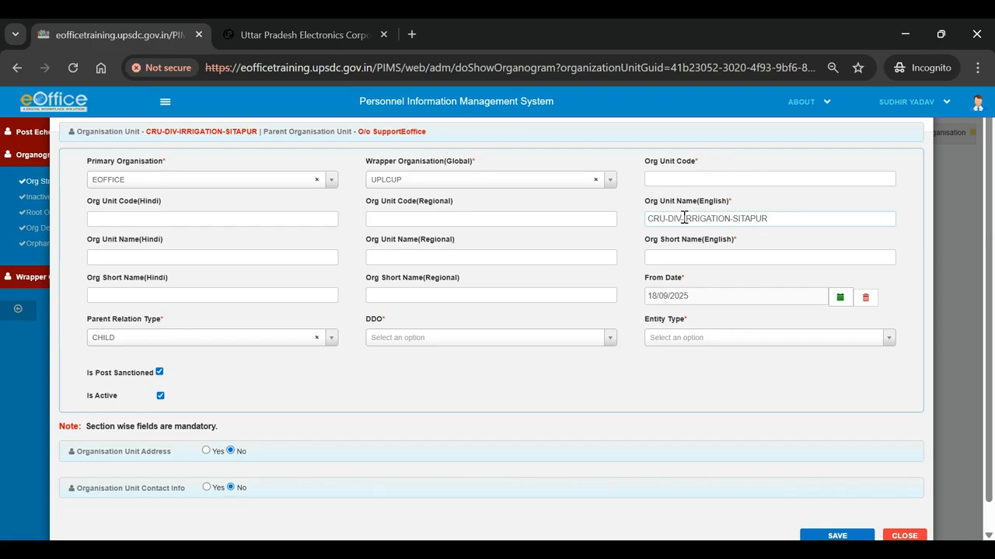
Step: Replace DIV with REV in the Org Unit Name (English), making it CRU-REV-IRRIGATION-SITAPUR
{"action": "key", "text": "BackSpace"}
{"action": "key", "text": "BackSpace"}
{"action": "key", "text": "BackSpace"}
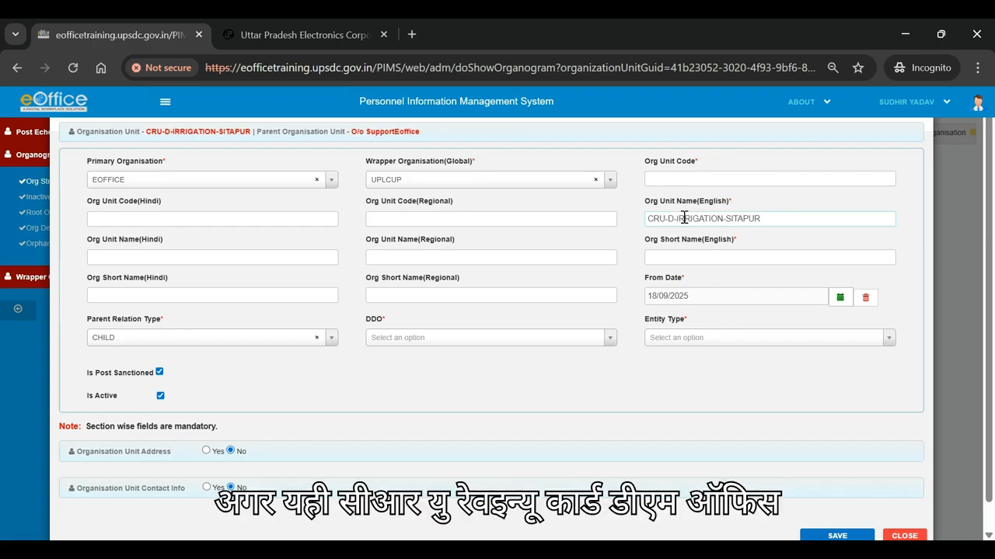
{"action": "type", "text": "REV"}
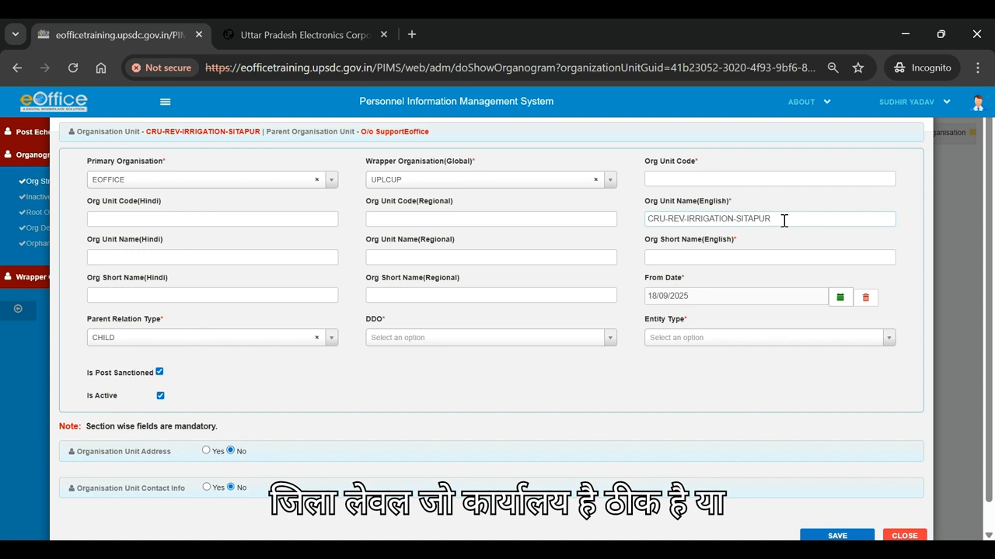
Step: Replace REV with DIR in the Org Unit Name (English), making it CRU-DIR-IRRIGATION-SITAPUR
{"action": "key", "text": "BackSpace"}
{"action": "key", "text": "BackSpace"}
{"action": "key", "text": "BackSpace"}
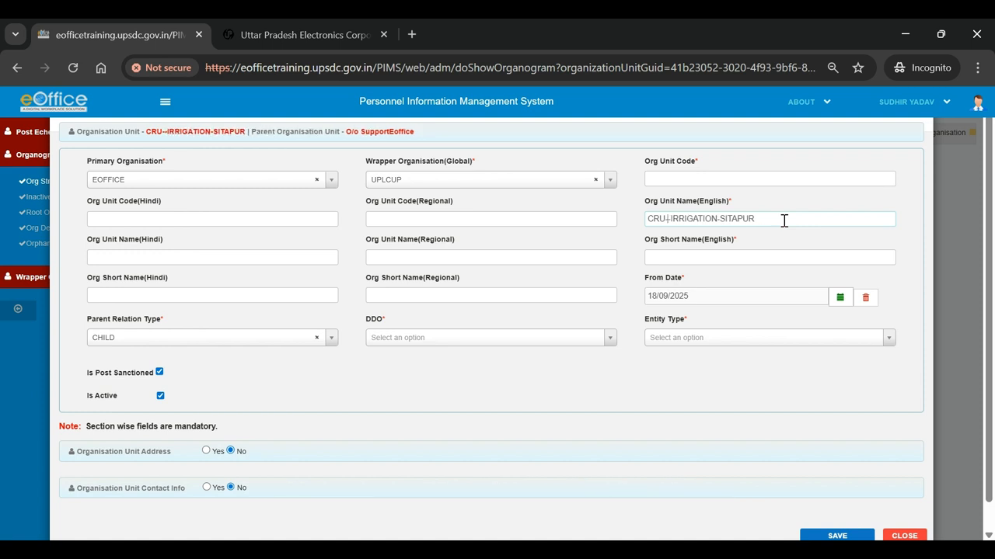
{"action": "type", "text": "DIR"}
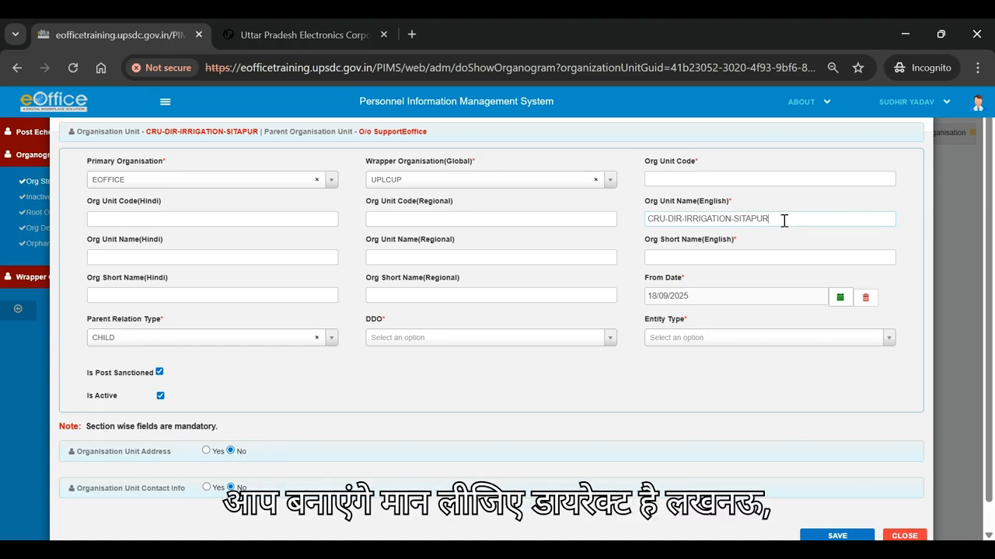
Step: Replace the SITAPUR ending of the Org Unit Name (English) with LUCKNOW, making it CRU-DIR-IRRIGATION-LUCKNOW
{"action": "key", "text": "BackSpace"}
{"action": "key", "text": "BackSpace"}
{"action": "key", "text": "BackSpace"}
{"action": "key", "text": "BackSpace"}
{"action": "key", "text": "BackSpace"}
{"action": "key", "text": "BackSpace"}
{"action": "key", "text": "BackSpace"}
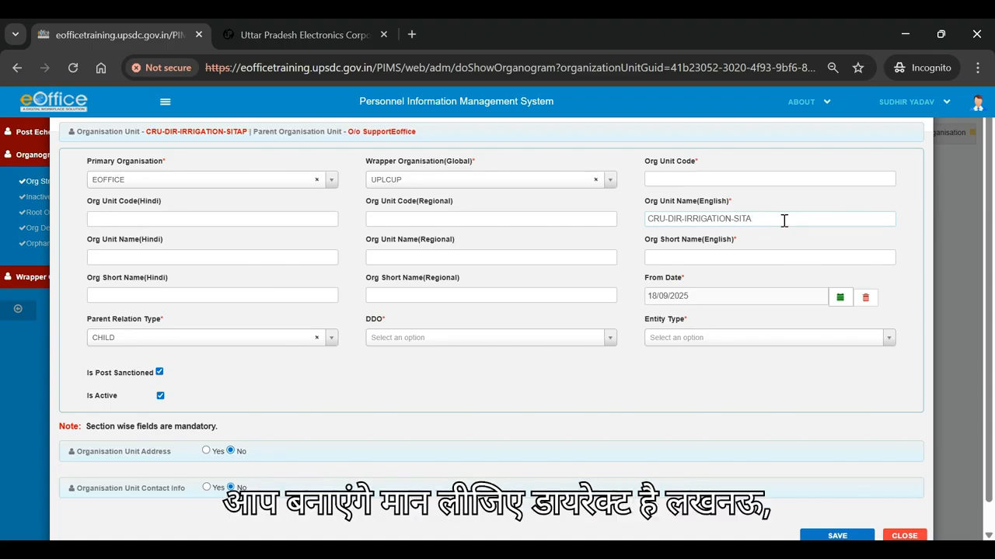
{"action": "type", "text": "LUCKNOW"}
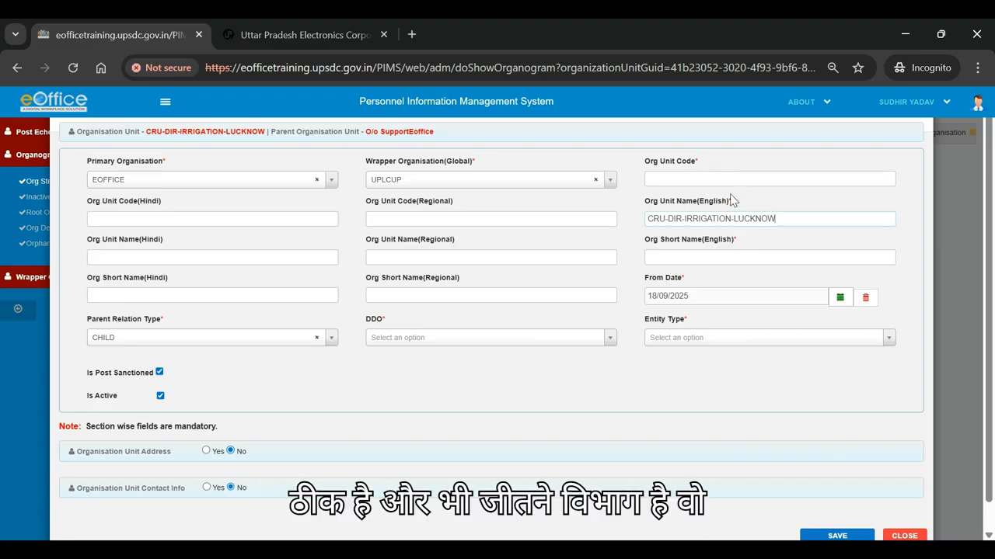
Step: Set the Org Unit Code to CRU-IRR-LKO and the Org Short Name (English) to CRU
{"action": "left_click", "coordinate": [708, 176]}
{"action": "type", "text": "CRU"}
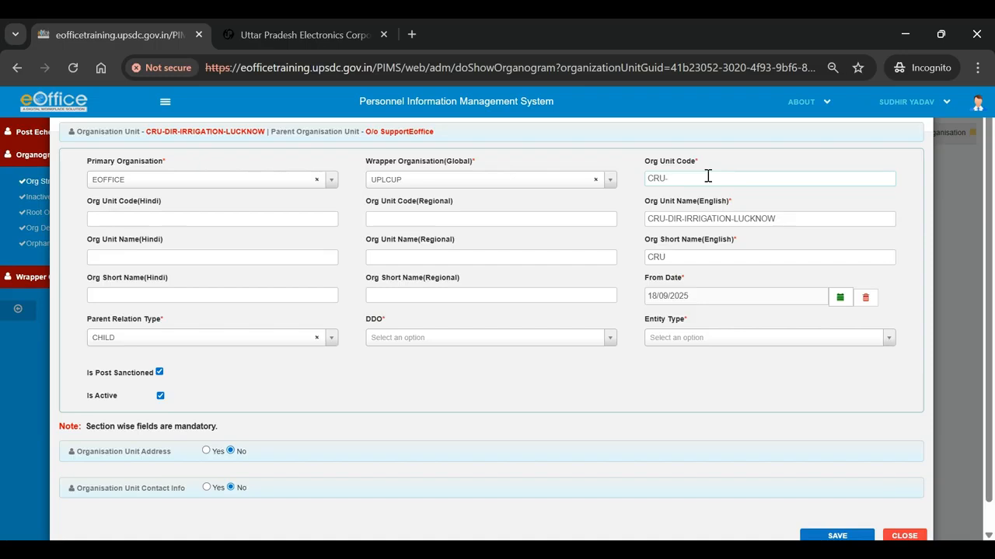
{"action": "type", "text": "-IRR"}
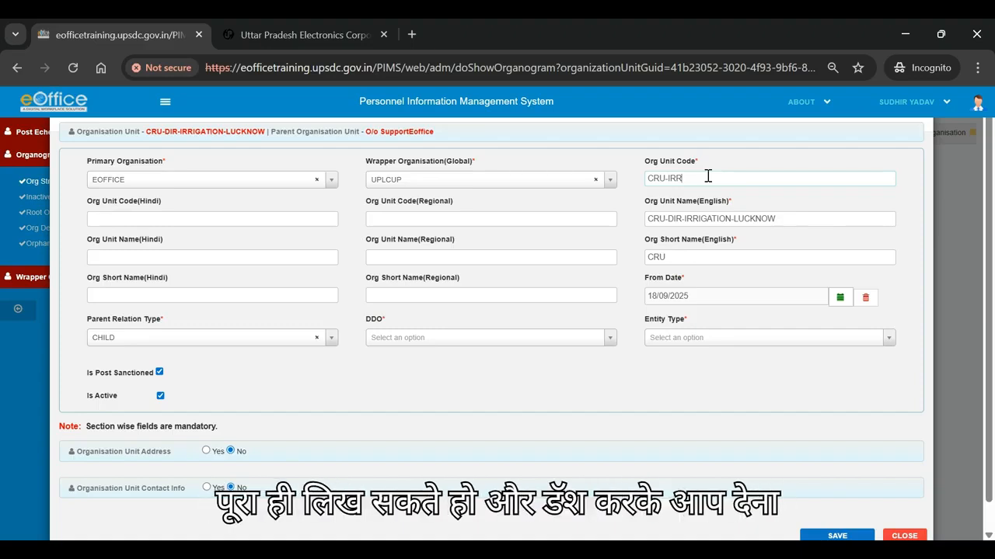
{"action": "type", "text": "-LKO"}
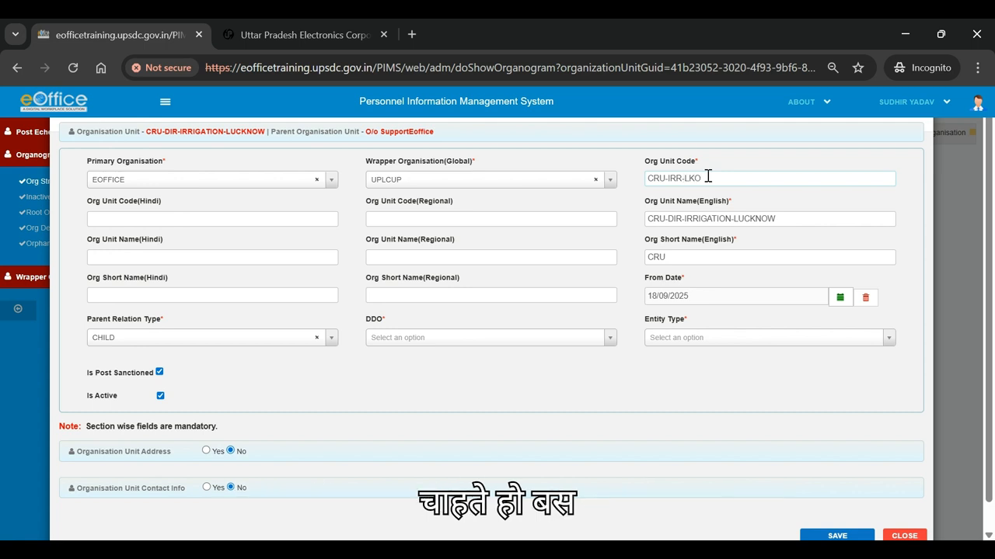
{"action": "left_click_drag", "start_coordinate": [708, 178], "coordinate": [636, 185]}
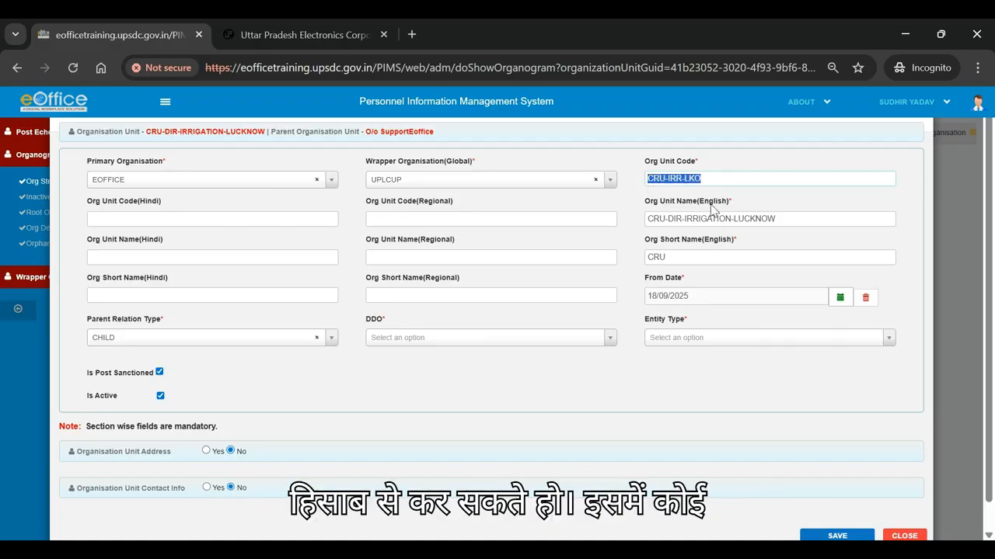
{"action": "left_click", "coordinate": [786, 219]}
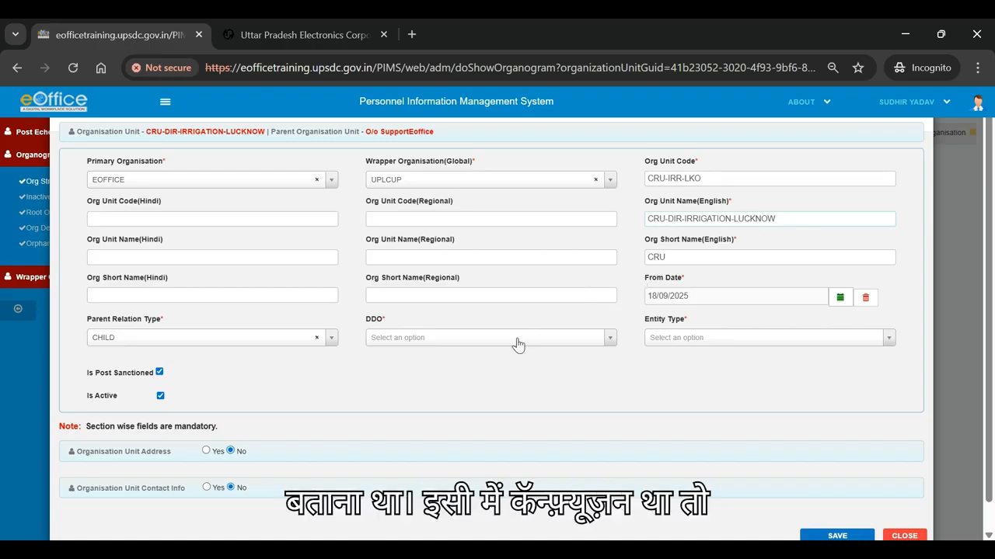
{"action": "left_click_drag", "start_coordinate": [788, 222], "coordinate": [601, 219]}
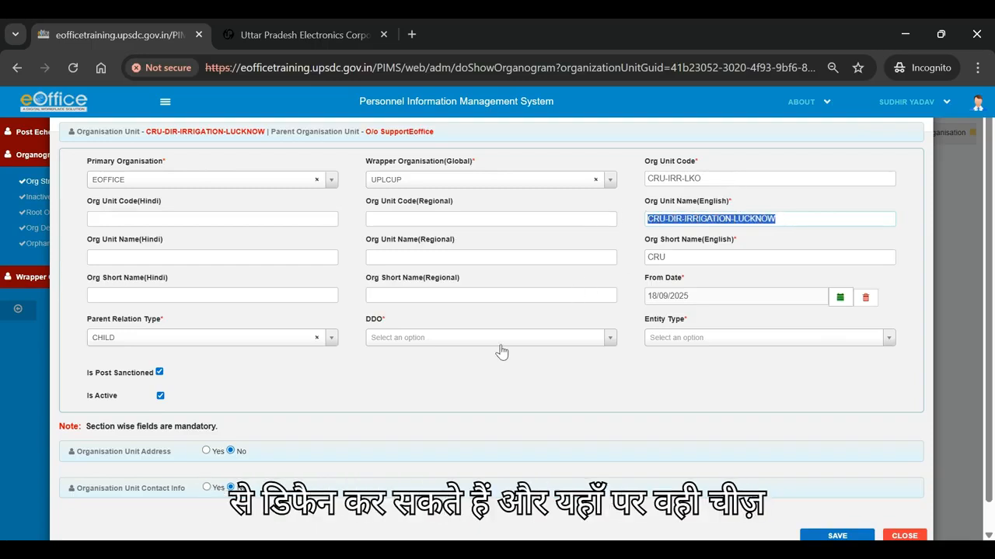
Step: Set the organisation unit's DDO to NIC DELHI and its Entity Type to Section
{"action": "left_click", "coordinate": [485, 341]}
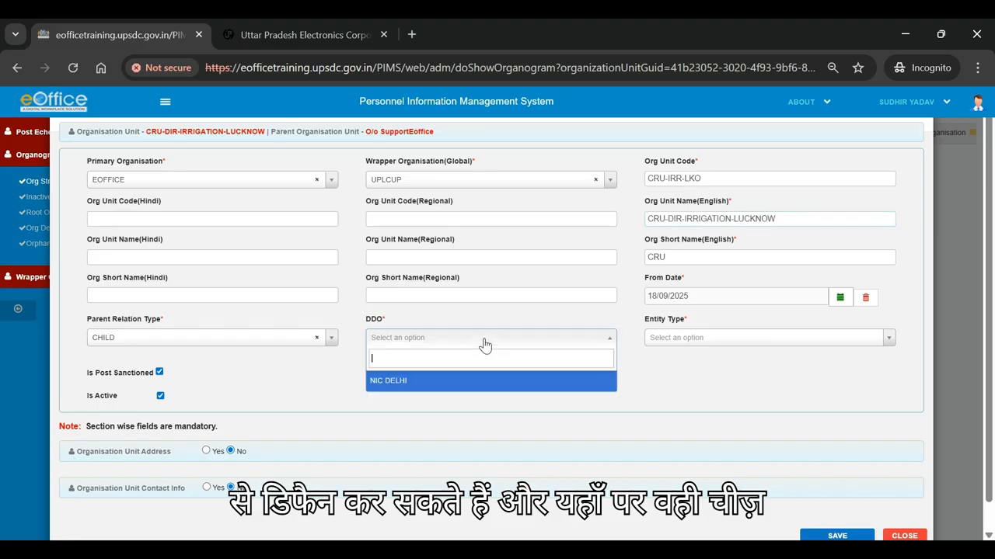
{"action": "left_click", "coordinate": [446, 381]}
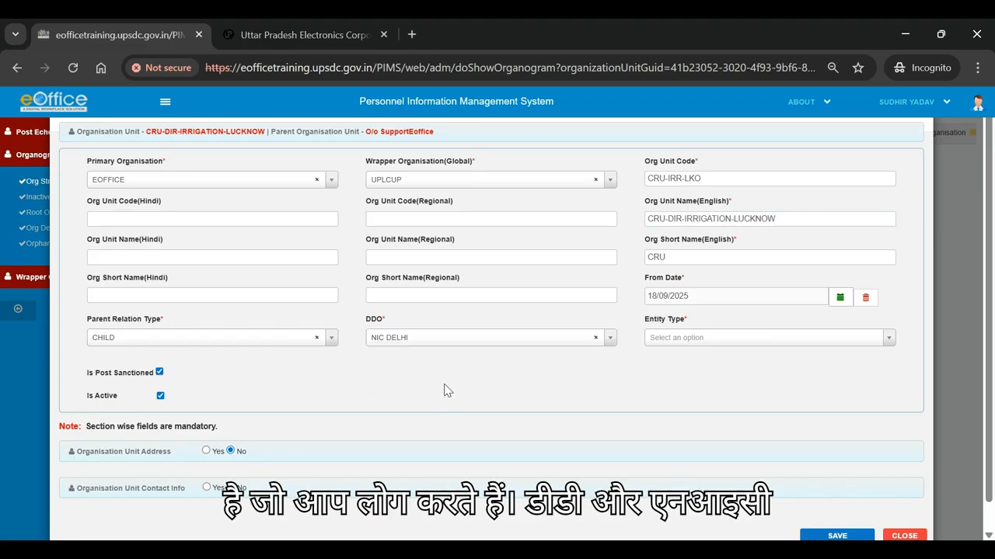
{"action": "left_click", "coordinate": [669, 339]}
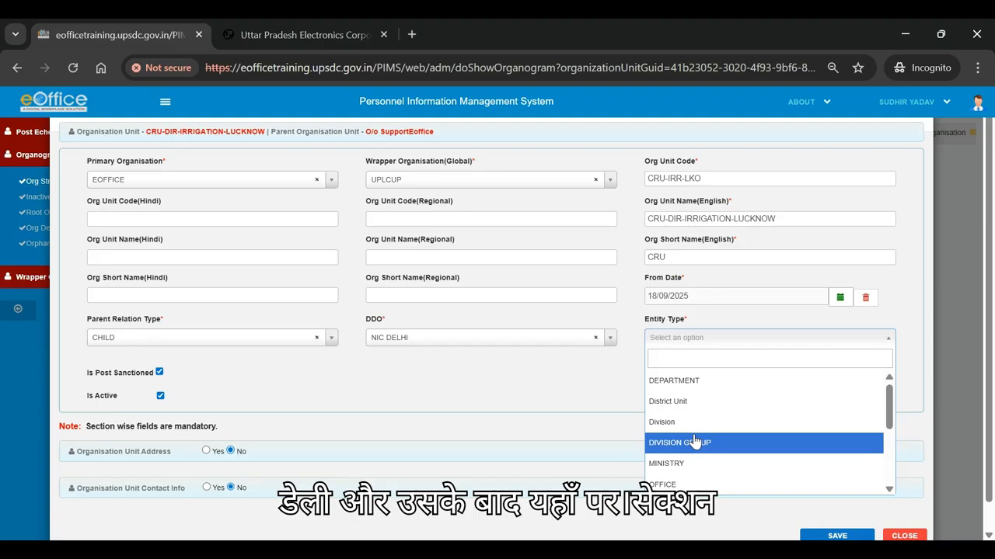
{"action": "type", "text": "SECT"}
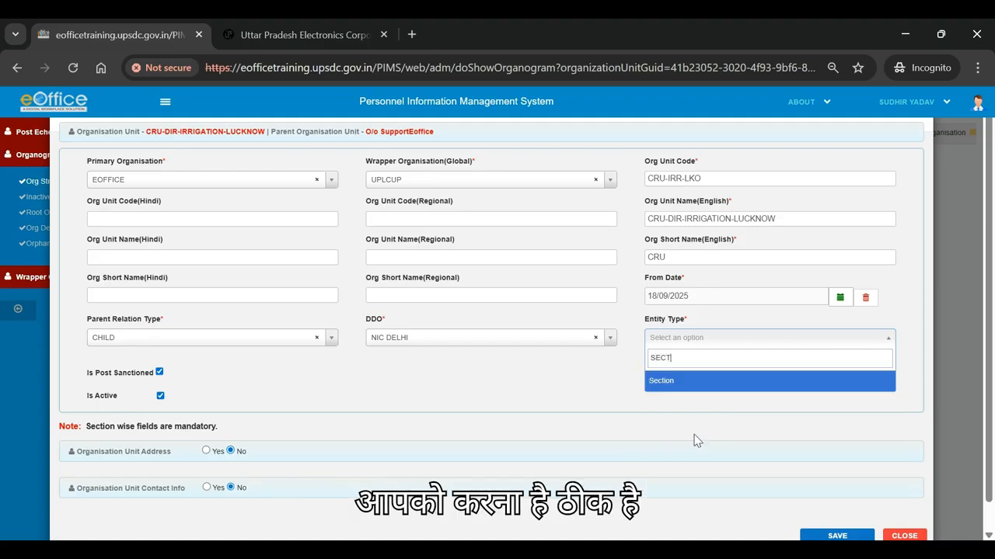
{"action": "left_click", "coordinate": [684, 379]}
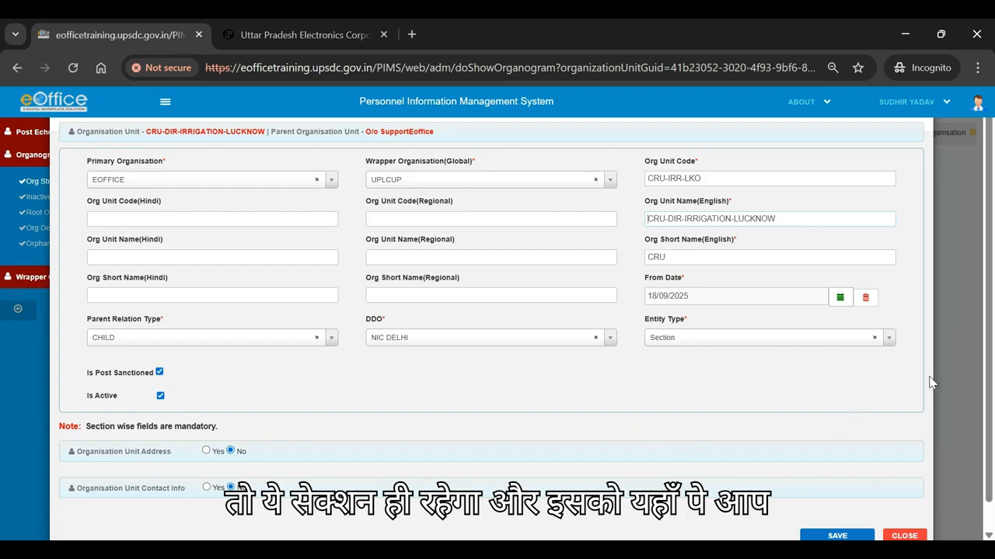
Step: Save the new CRU-DIR-IRRIGATION-LUCKNOW organisation unit and dismiss the confirmation message
{"action": "scroll", "coordinate": [988, 363], "scroll_direction": "down", "scroll_amount": 1}
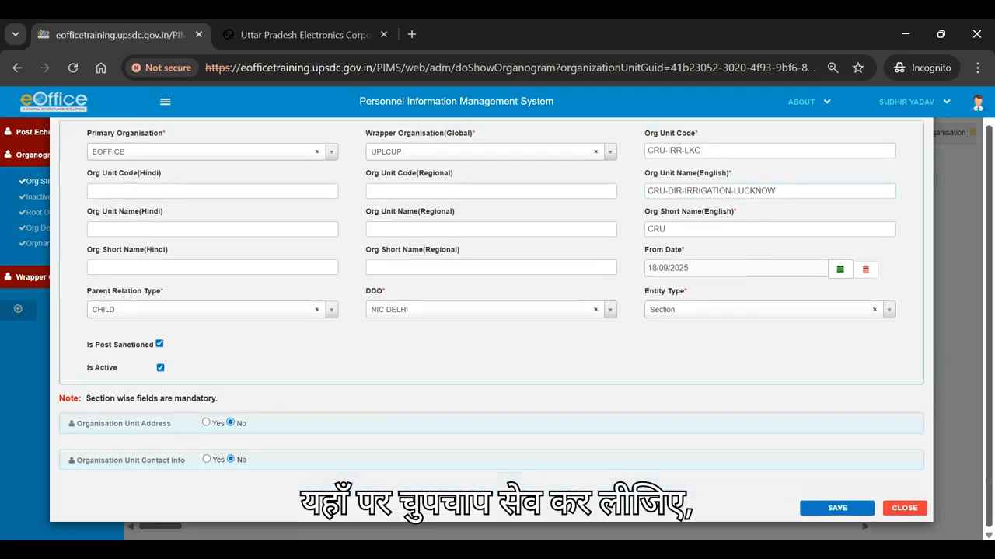
{"action": "left_click", "coordinate": [838, 505]}
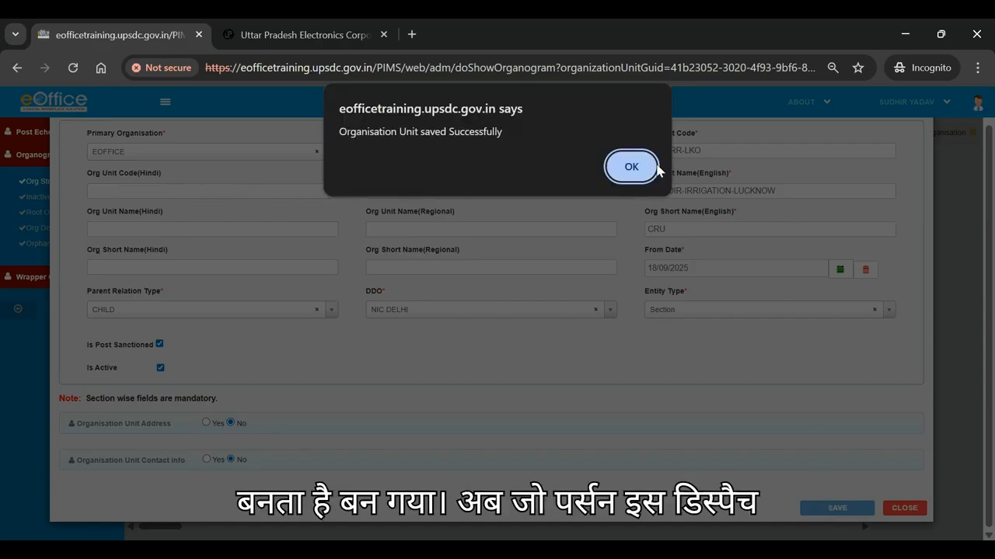
{"action": "left_click", "coordinate": [638, 174]}
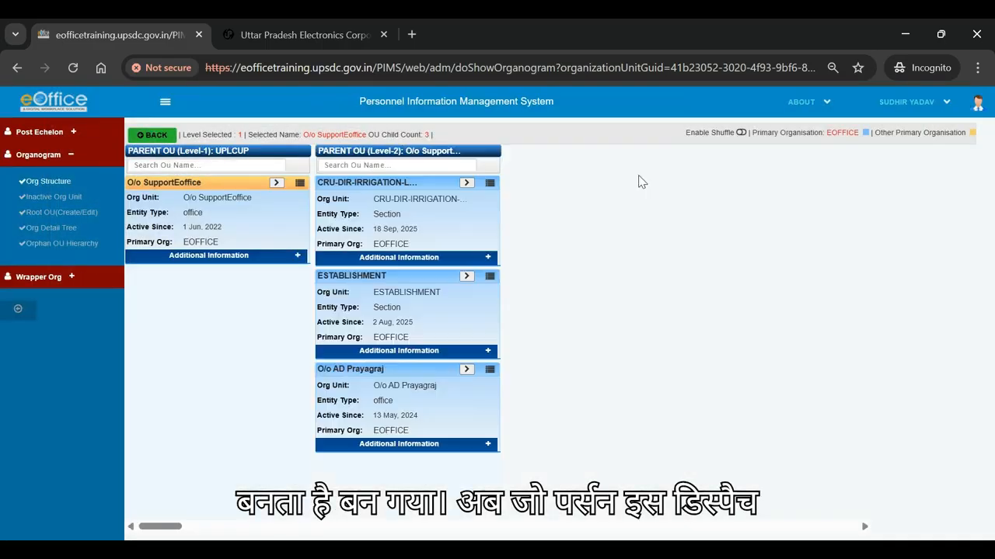